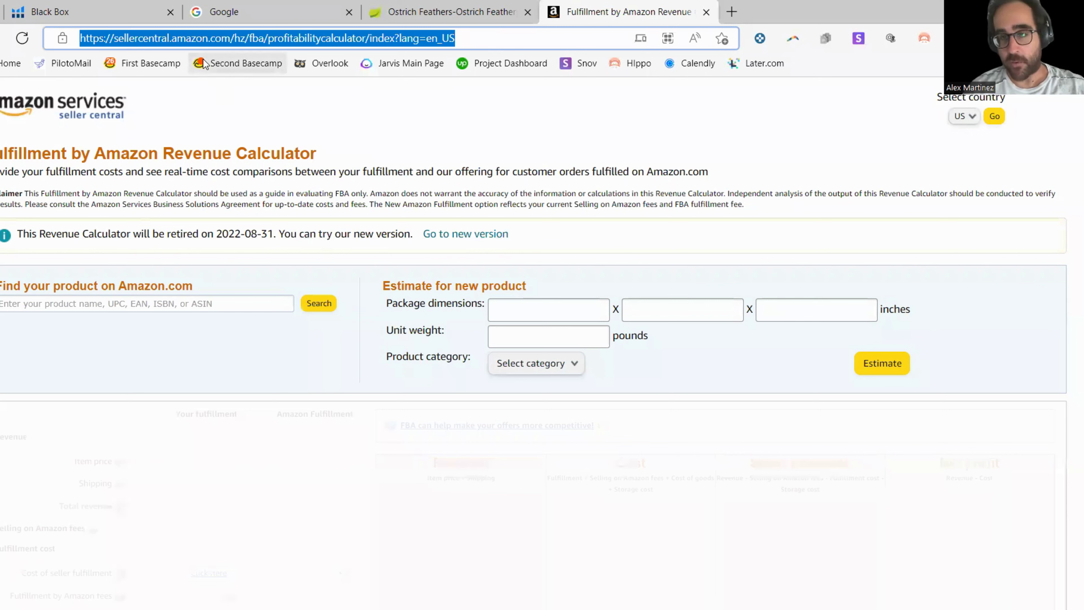
- Search Google for "fba calculator" and open Amazon Seller Central's FBA Revenue Calculator as a guest
type("www.google.com")
key("Return")
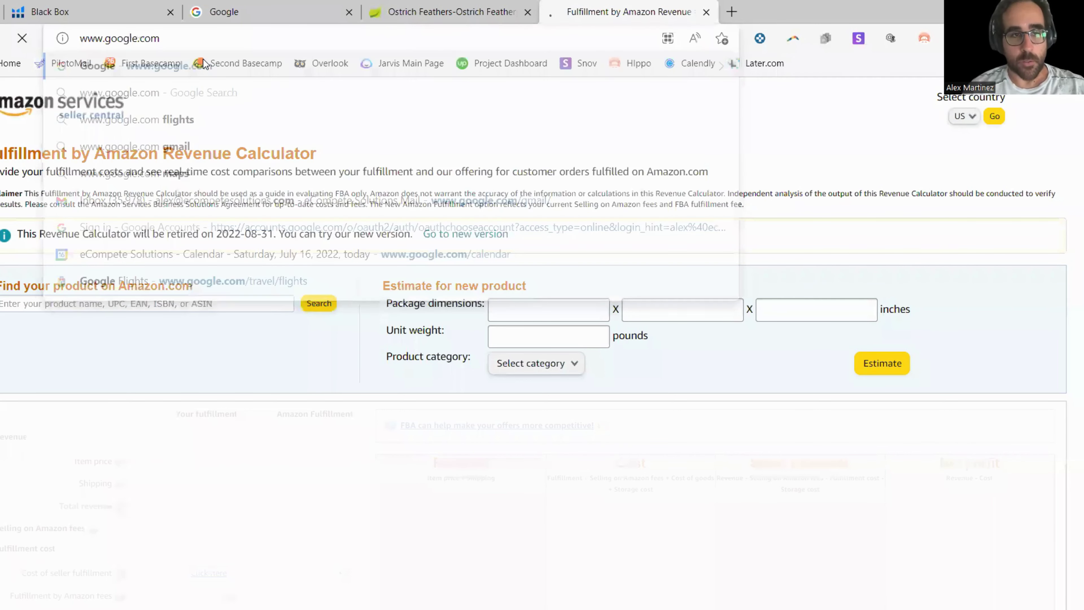
type("fba calculator")
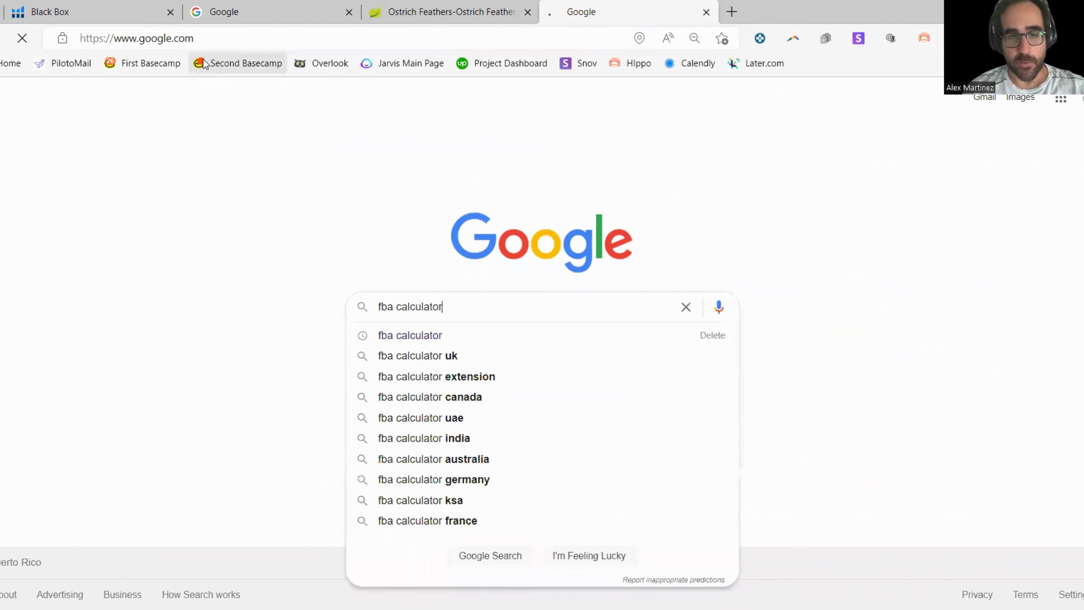
key("Return")
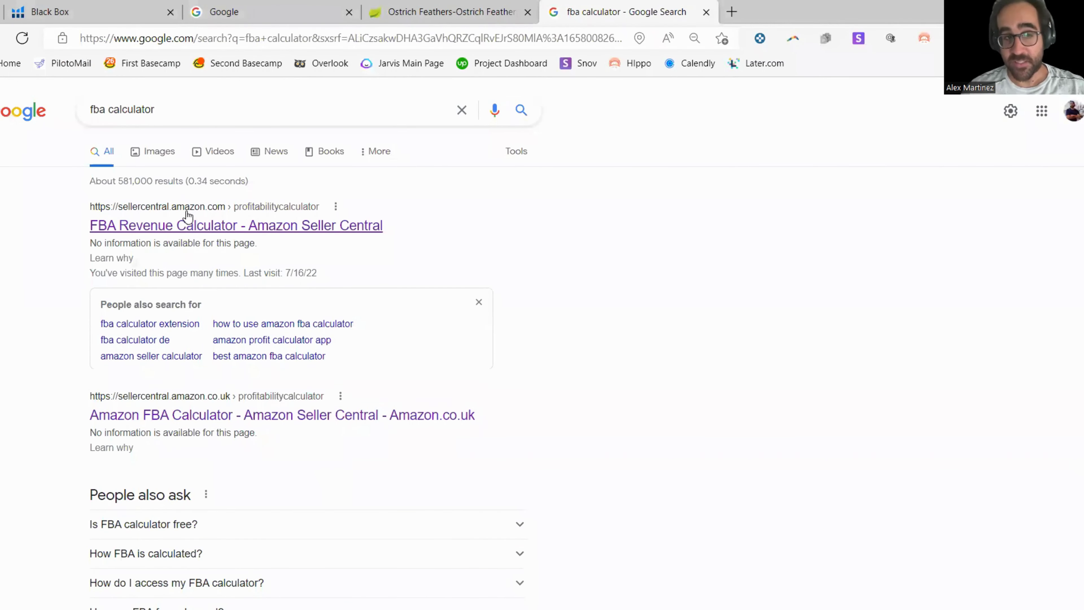
left_click(176, 226)
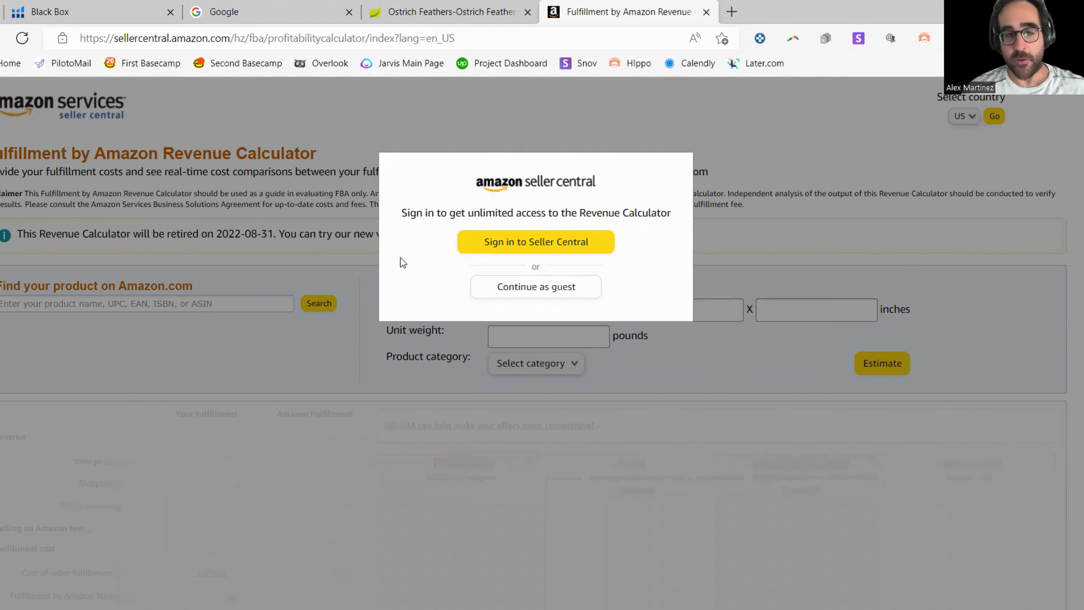
left_click(539, 292)
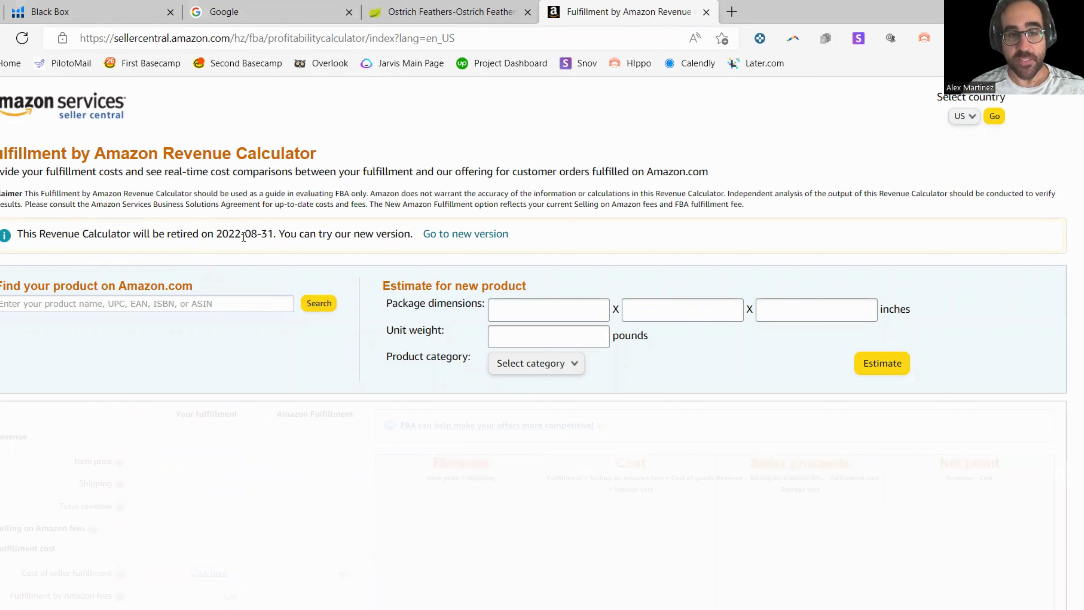
- Open the new version of the Revenue Calculator as a guest and choose the Amazon catalog search mode
left_click(444, 235)
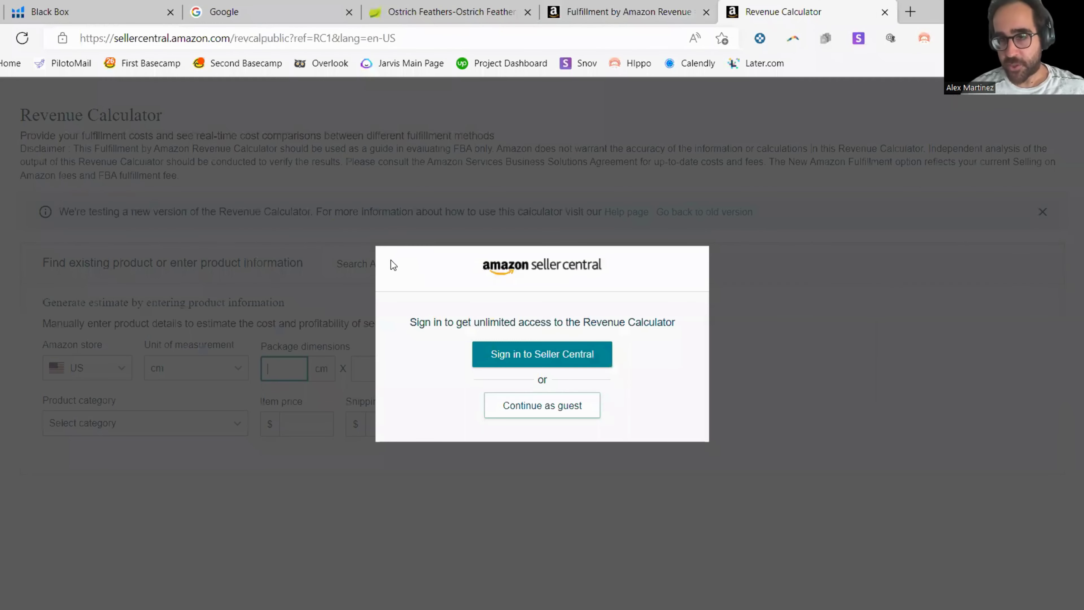
left_click(537, 408)
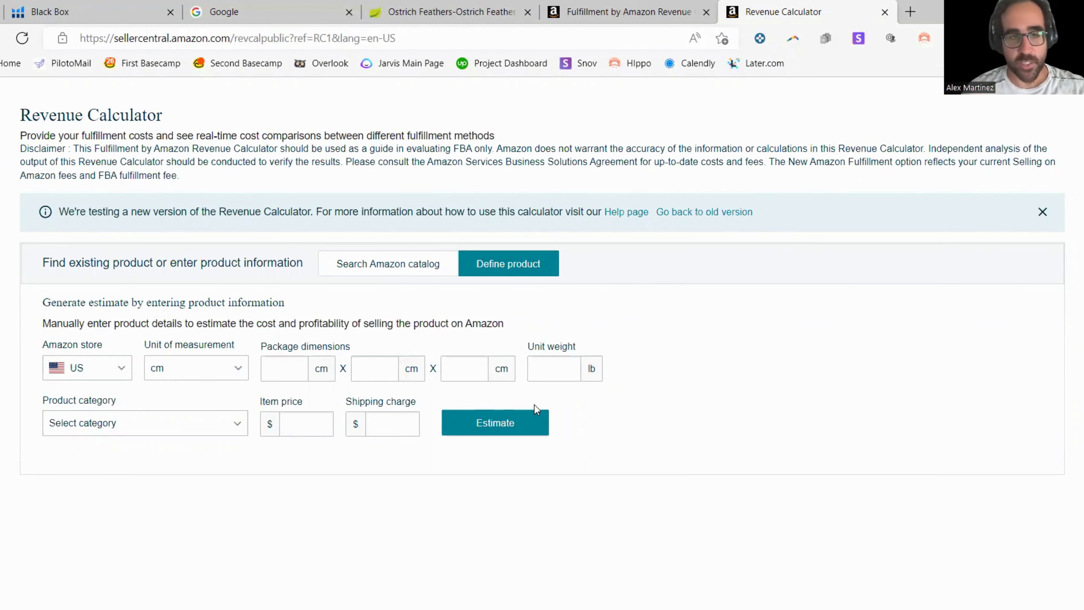
left_click(375, 274)
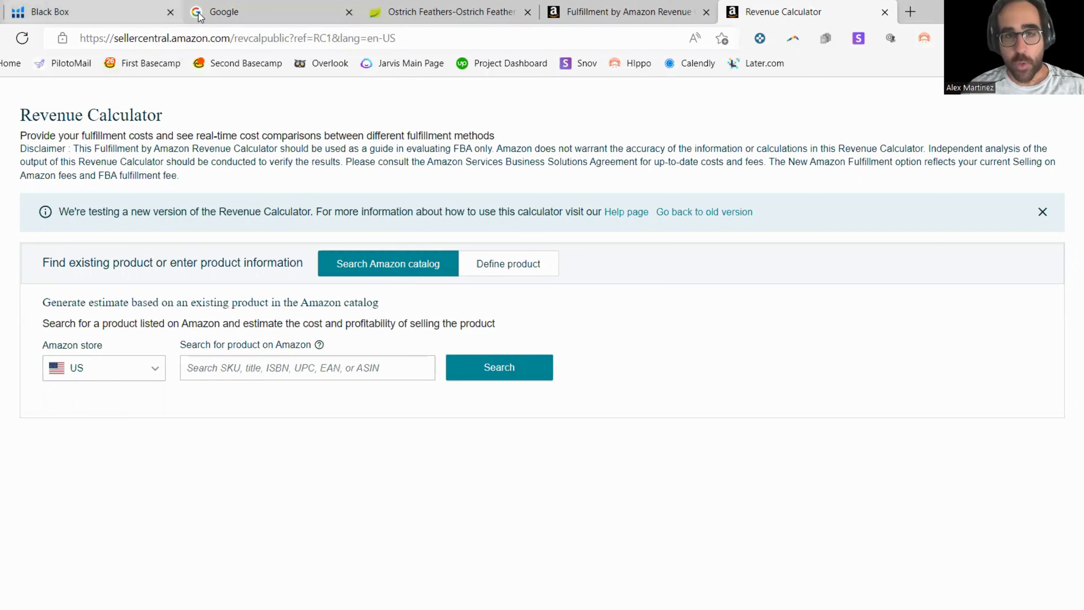
left_click(254, 13)
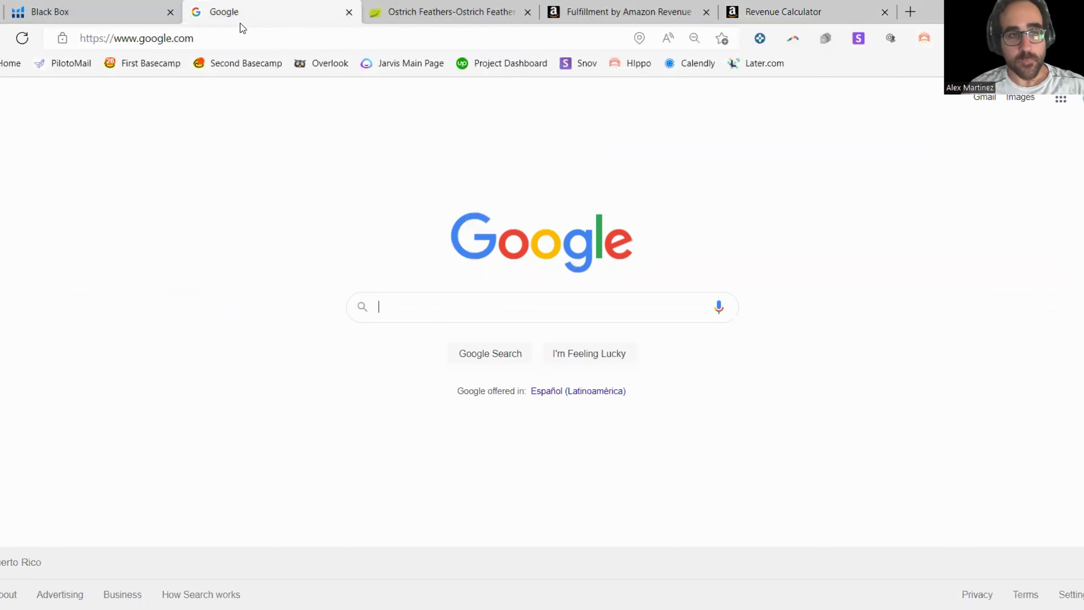
left_click(225, 39)
type("www.amazon.c")
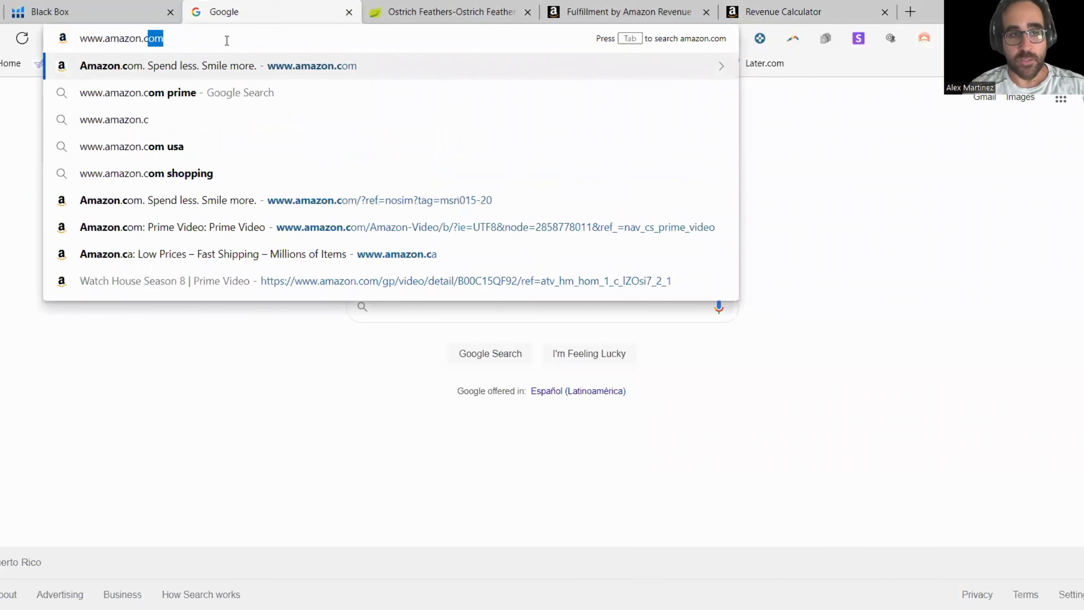
key("Return")
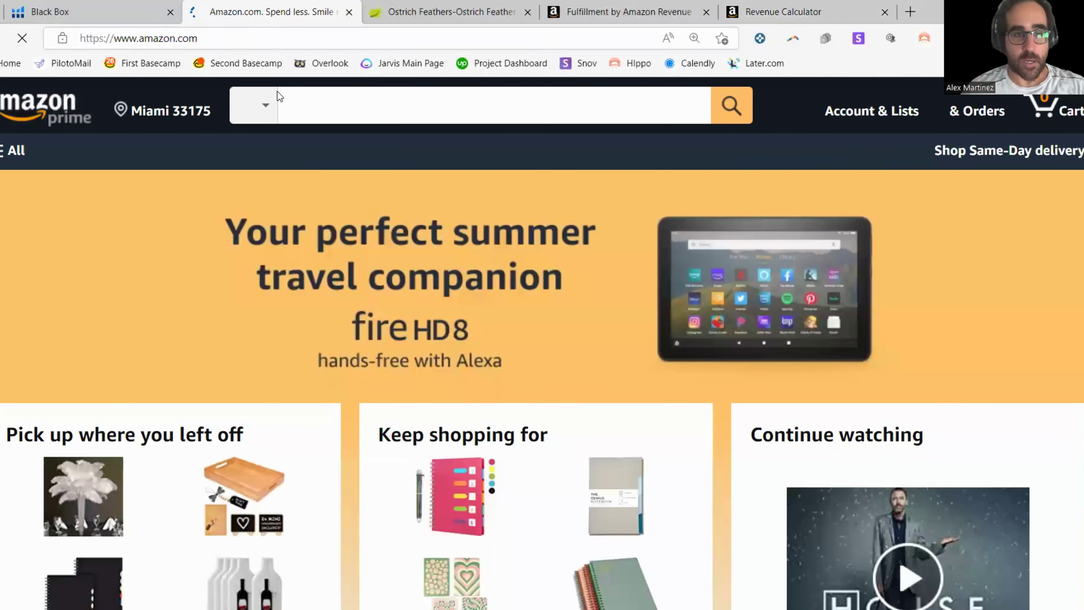
left_click(300, 117)
type("ostri")
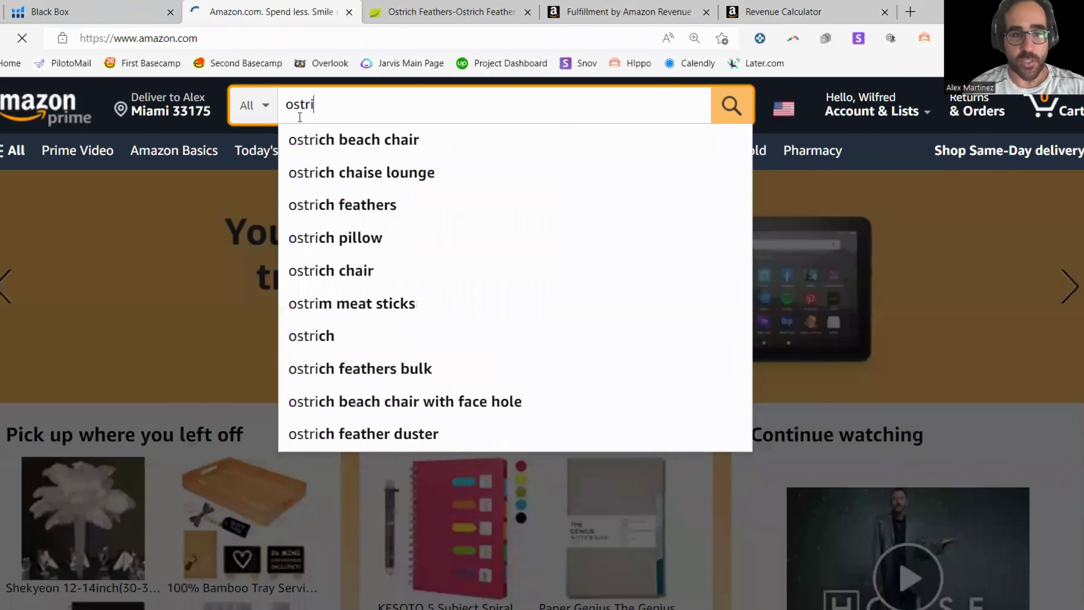
type("ch feathers")
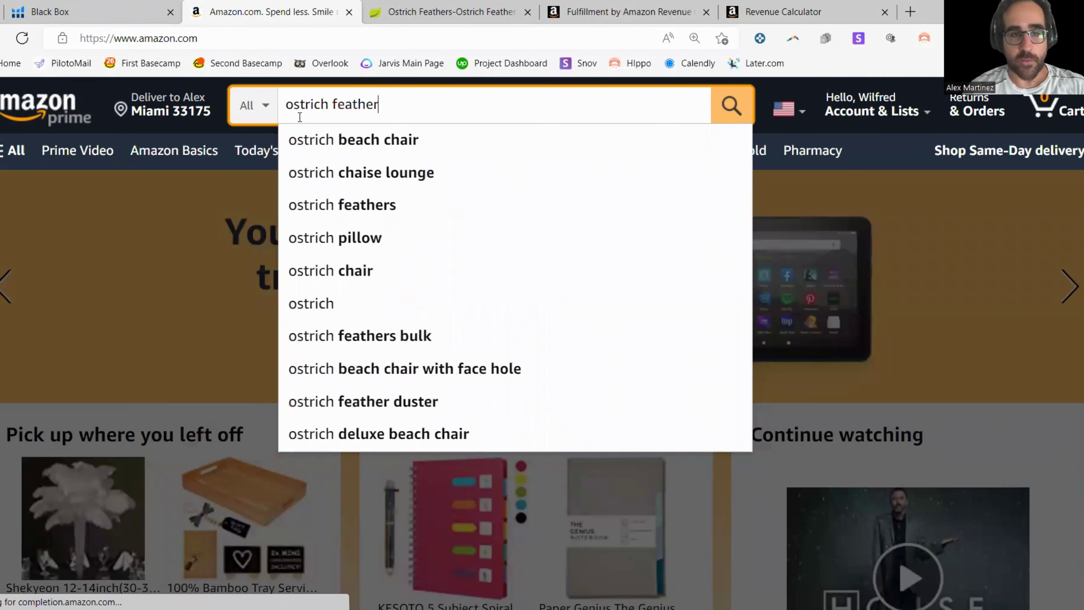
key("Return")
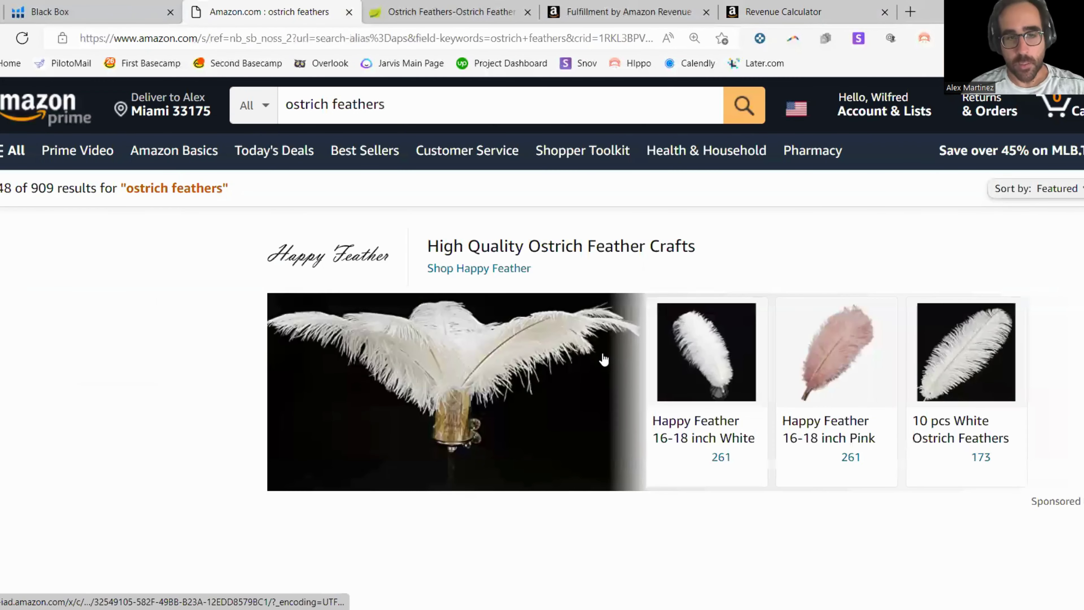
- Open the Shekyeon 12-14inch white ostrich feathers pack of 10 from the results and find its product information
scroll(717, 414, "down", 5)
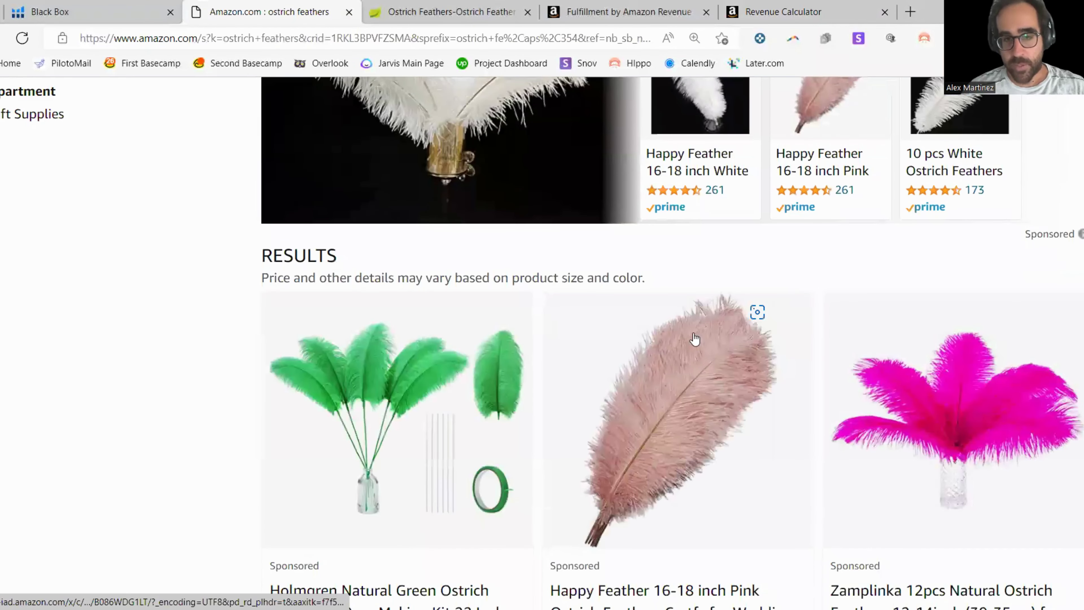
scroll(694, 339, "down", 5)
scroll(871, 303, "down", 5)
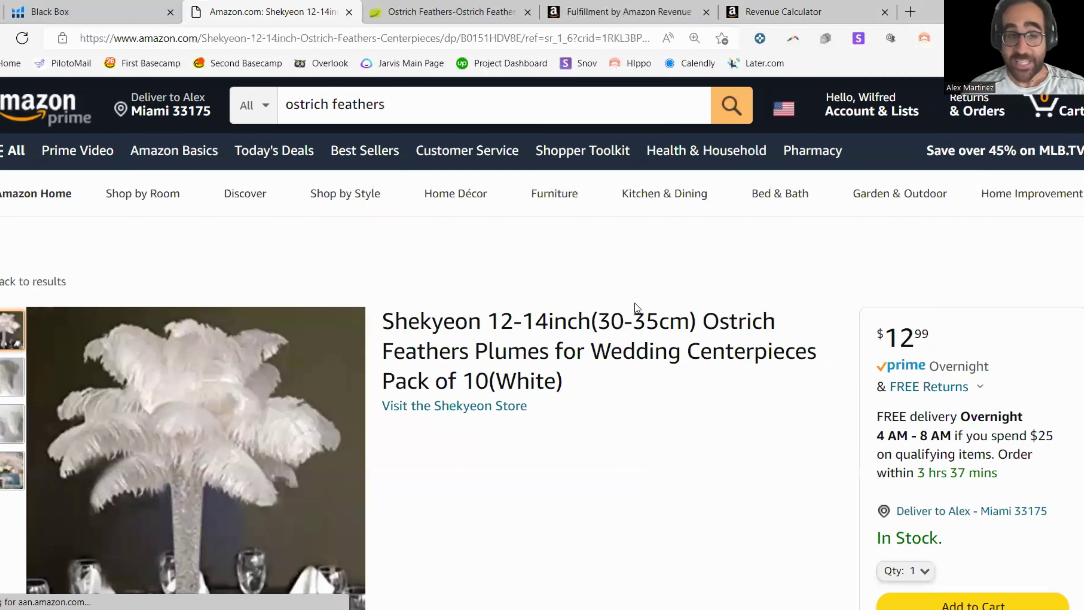
scroll(628, 300, "down", 10)
scroll(625, 298, "down", 10)
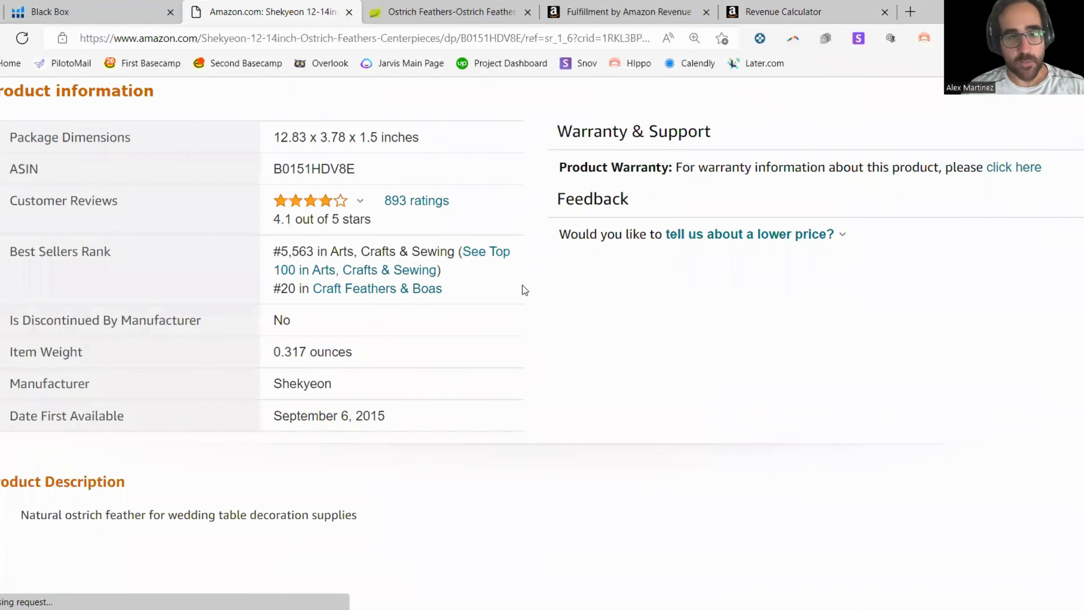
scroll(41, 252, "up", 2)
scroll(41, 251, "down", 3)
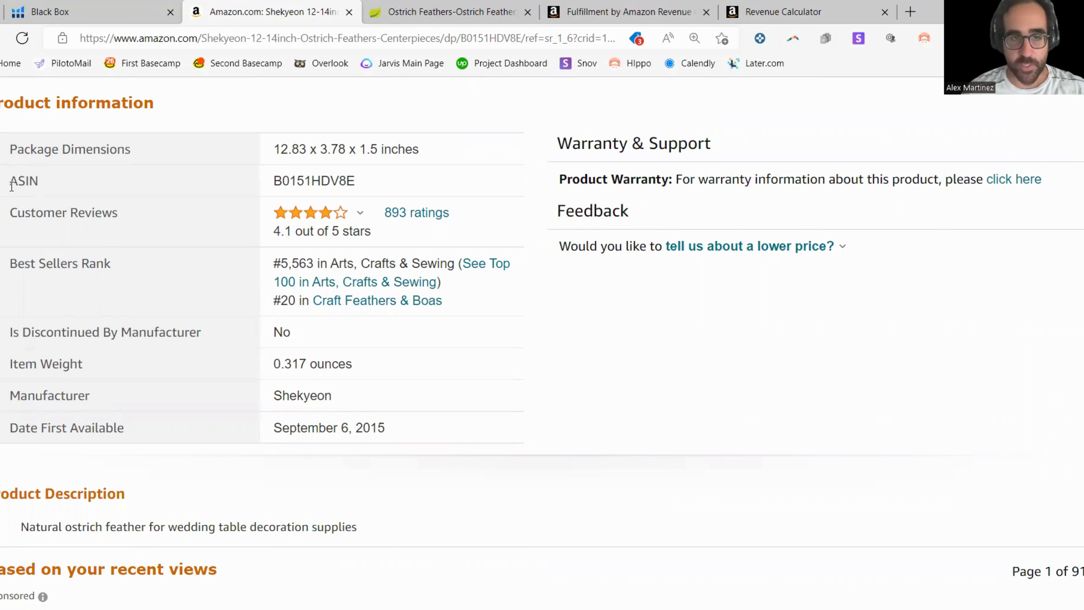
- Copy the product's ASIN from the listing and close the old version of the revenue calculator
double_click(289, 178)
right_click(290, 179)
left_click(337, 199)
left_click(598, 12)
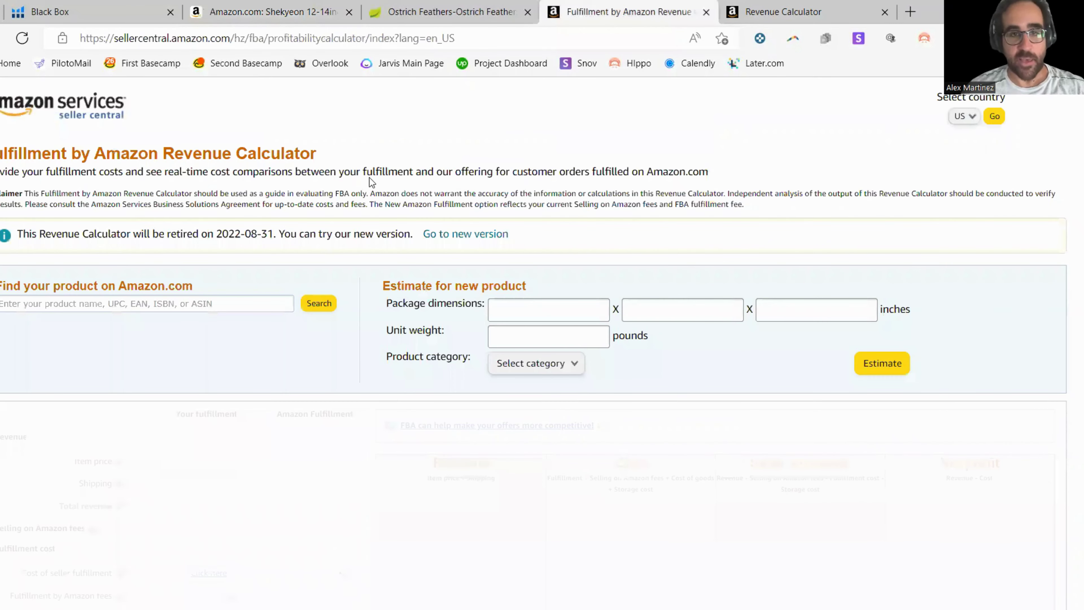
left_click(706, 11)
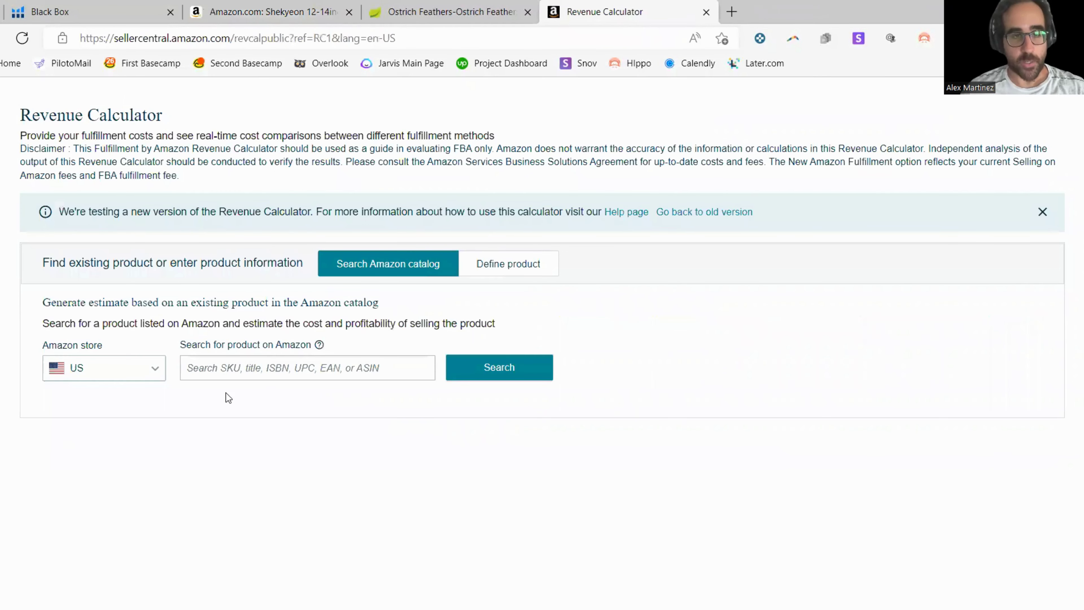
- Look up ASIN B0151HDV8E in the Revenue Calculator's US catalog search
left_click(266, 370)
right_click(267, 370)
left_click(307, 363)
left_click(500, 368)
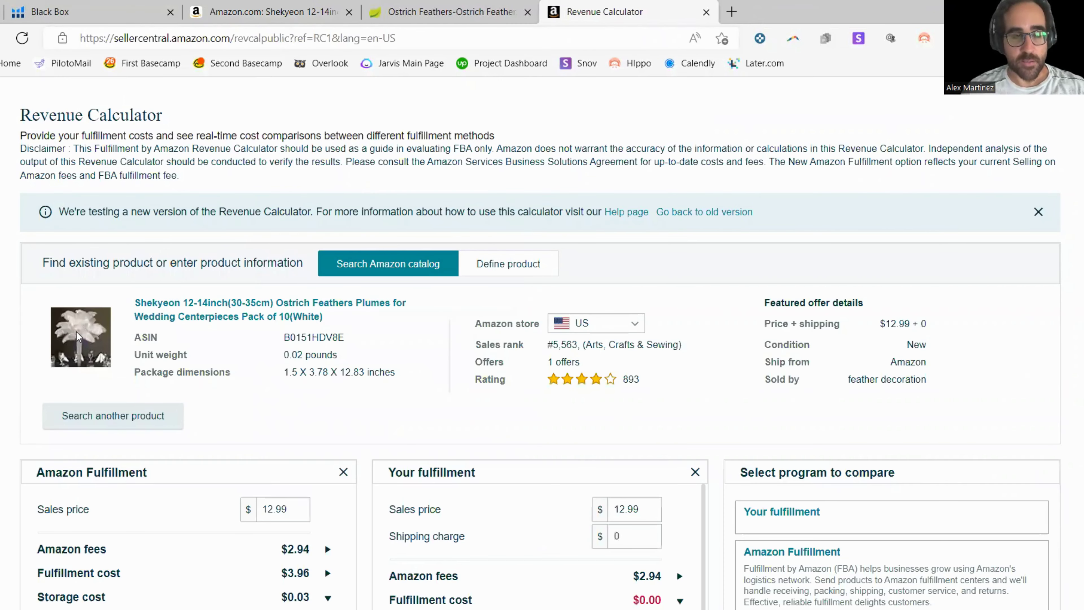
- Review the matched product's details and the Amazon Fulfillment estimate, including its sales price, costs and net profit
scroll(726, 334, "down", 5)
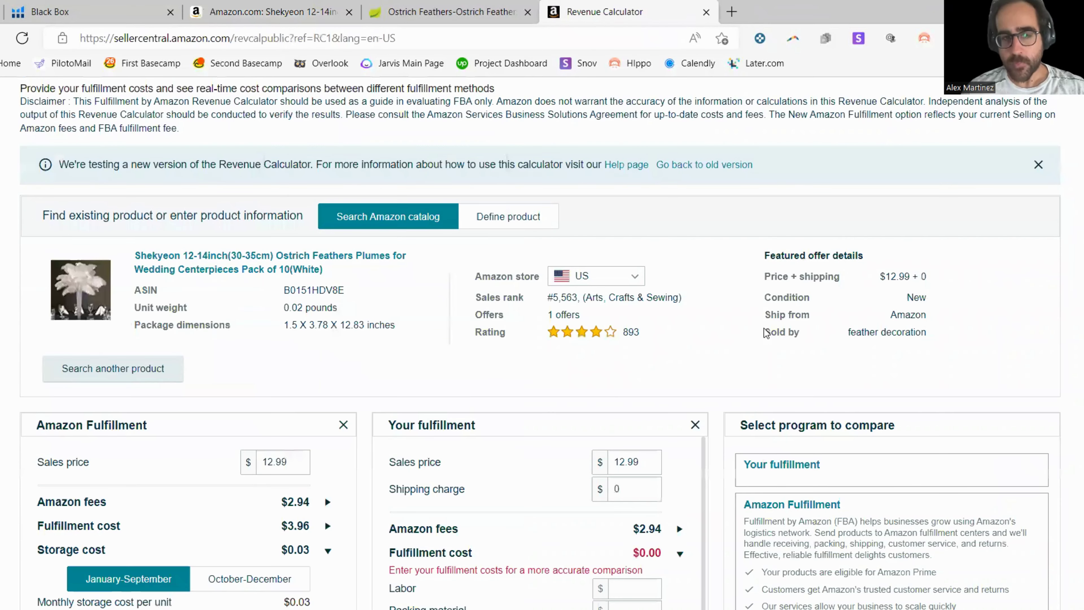
scroll(751, 335, "up", 2)
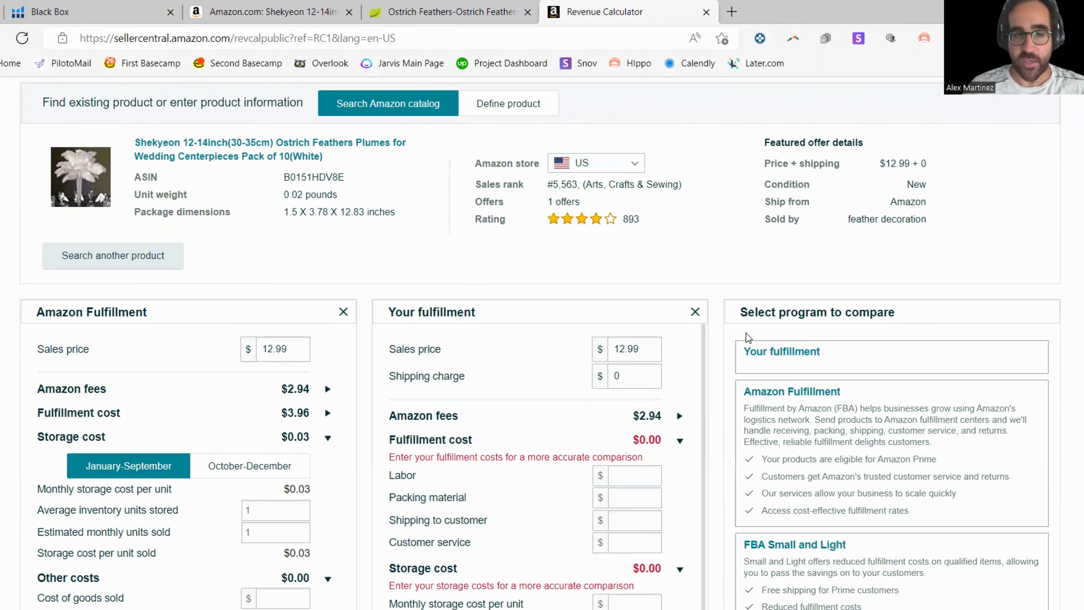
left_click(273, 348)
scroll(299, 256, "down", 2)
left_click(304, 251)
scroll(304, 251, "down", 2)
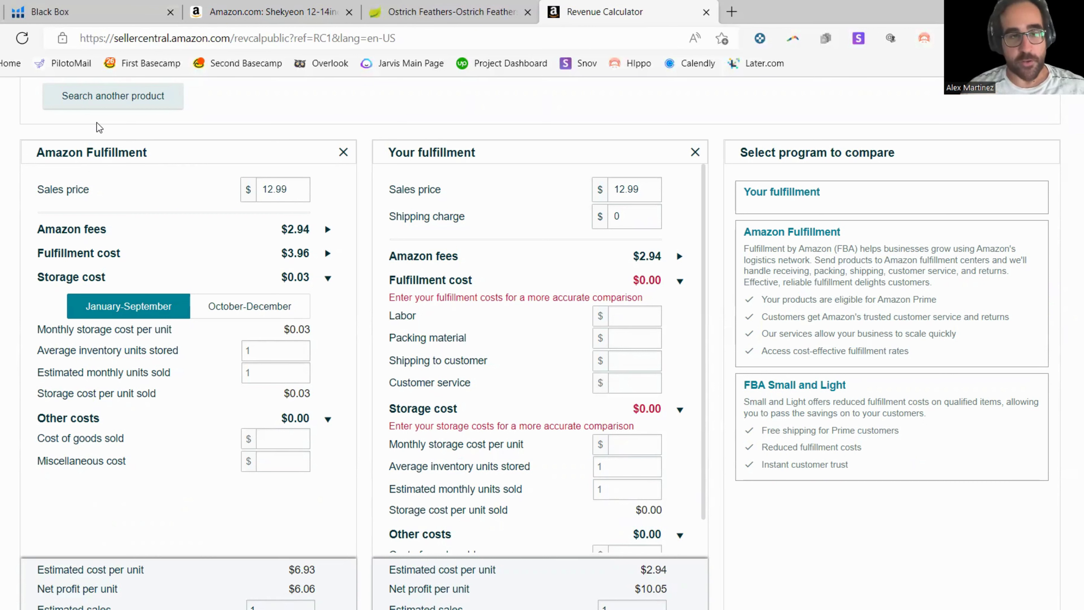
mouse_move(63, 189)
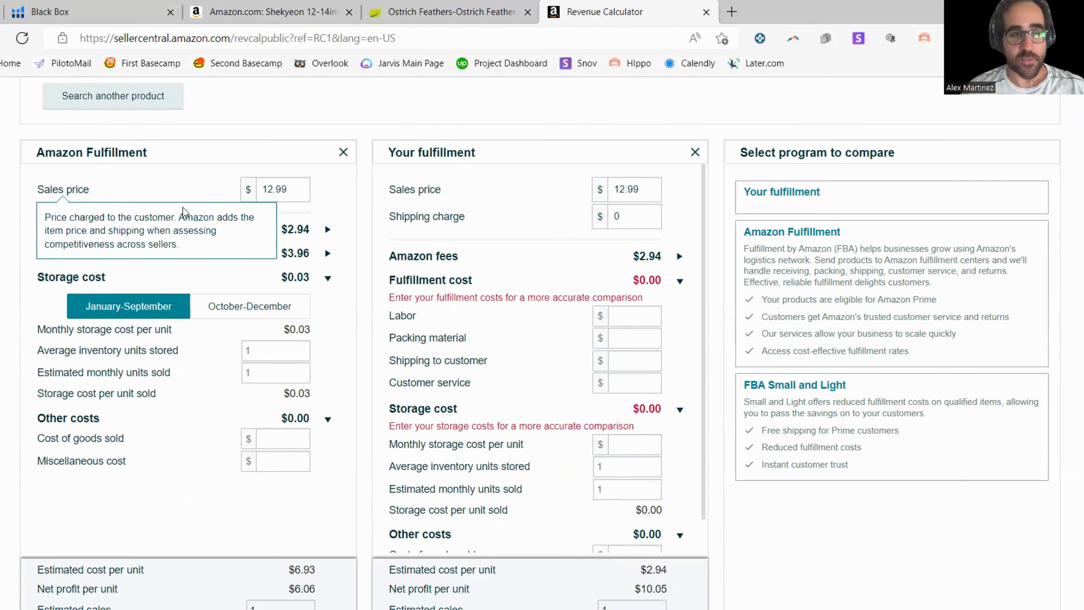
scroll(183, 212, "up", 4)
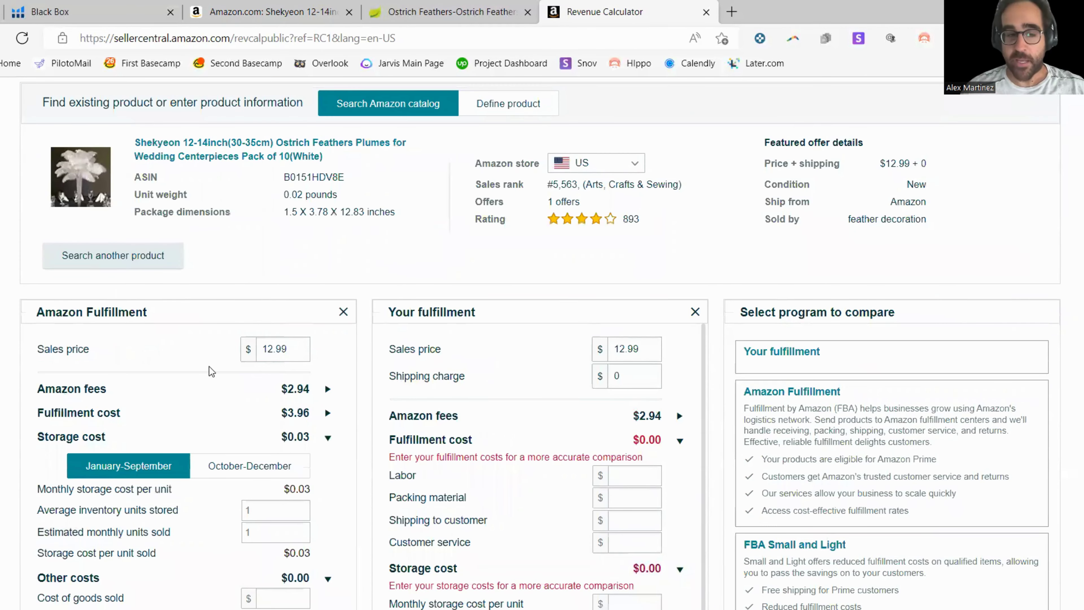
left_click(277, 349)
left_click(220, 355)
left_click(276, 353)
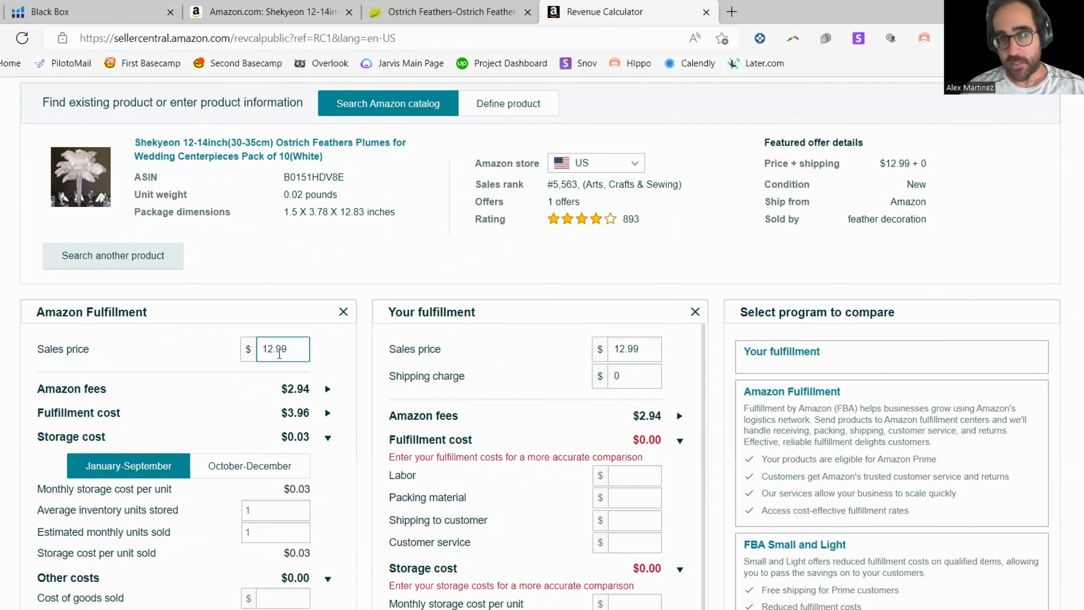
- Check the selling price on the Shekyeon Amazon listing and return to the Revenue Calculator
left_click(273, 12)
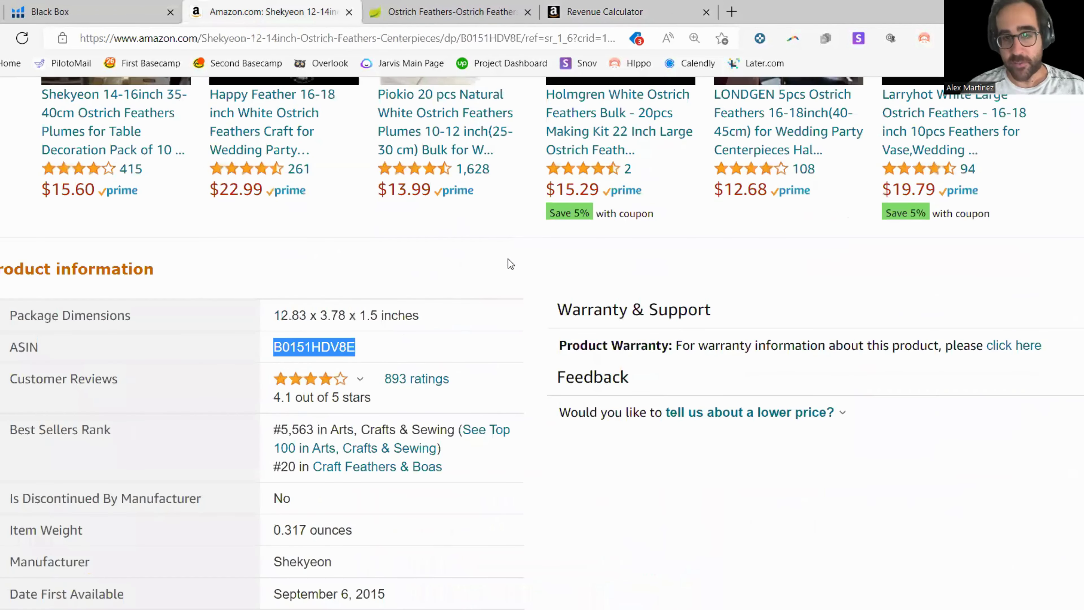
scroll(484, 273, "up", 20)
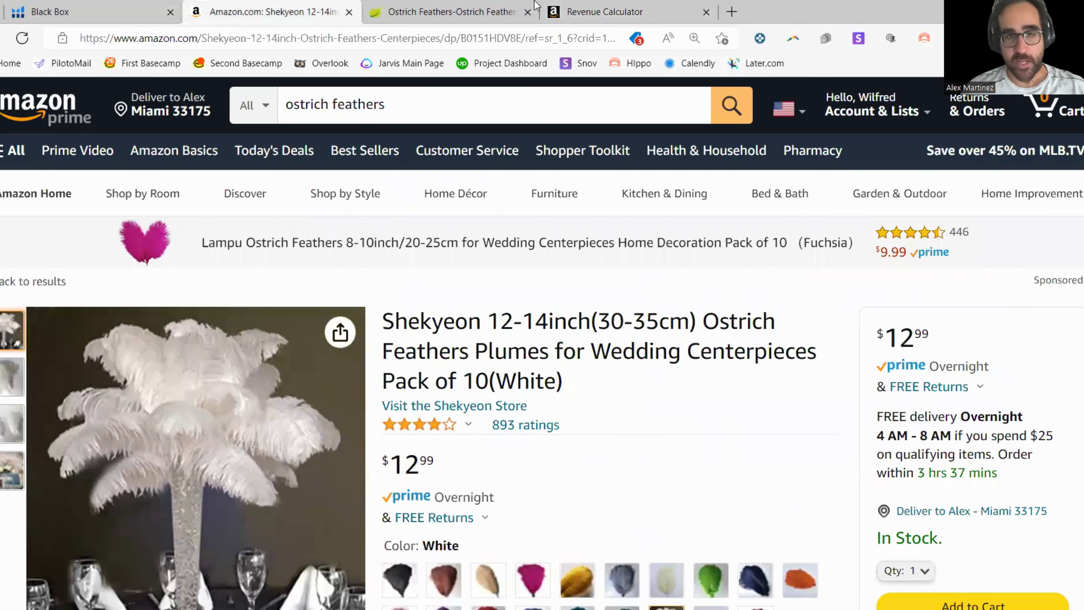
left_click(583, 7)
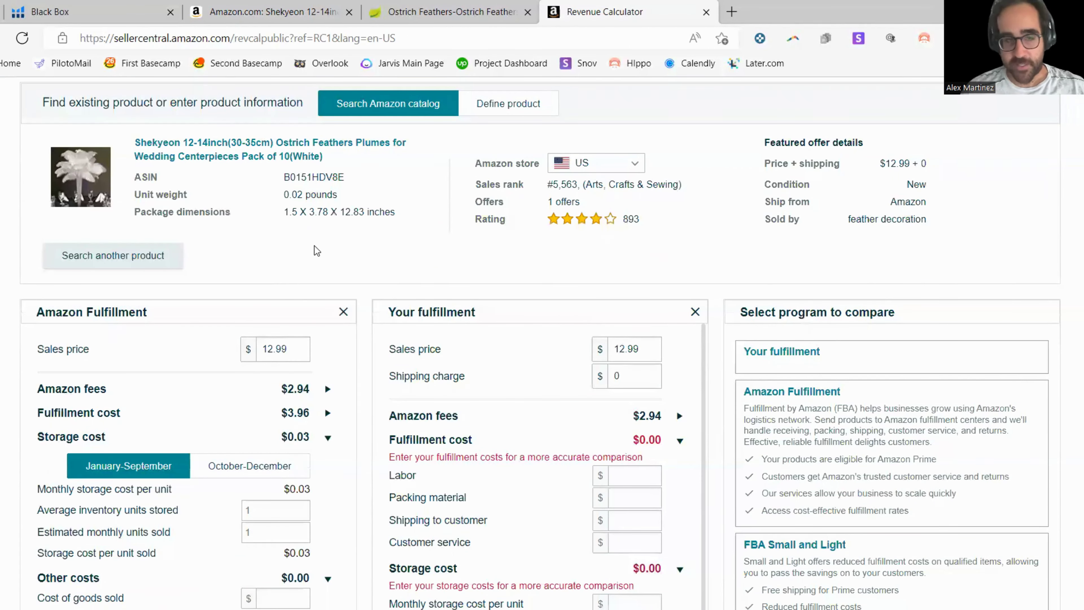
- Examine the Amazon fees and expand the fulfillment cost under Amazon Fulfillment to review its service add-ons and Shipping to Amazon field
scroll(317, 250, "down", 2)
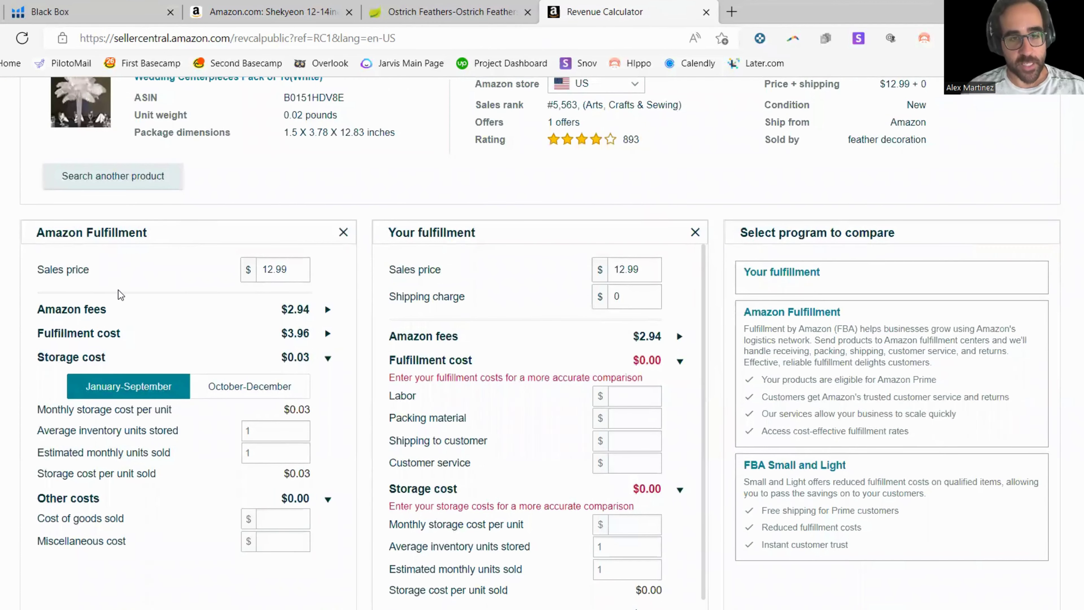
mouse_move(83, 273)
scroll(83, 273, "down", 2)
scroll(239, 242, "down", 2)
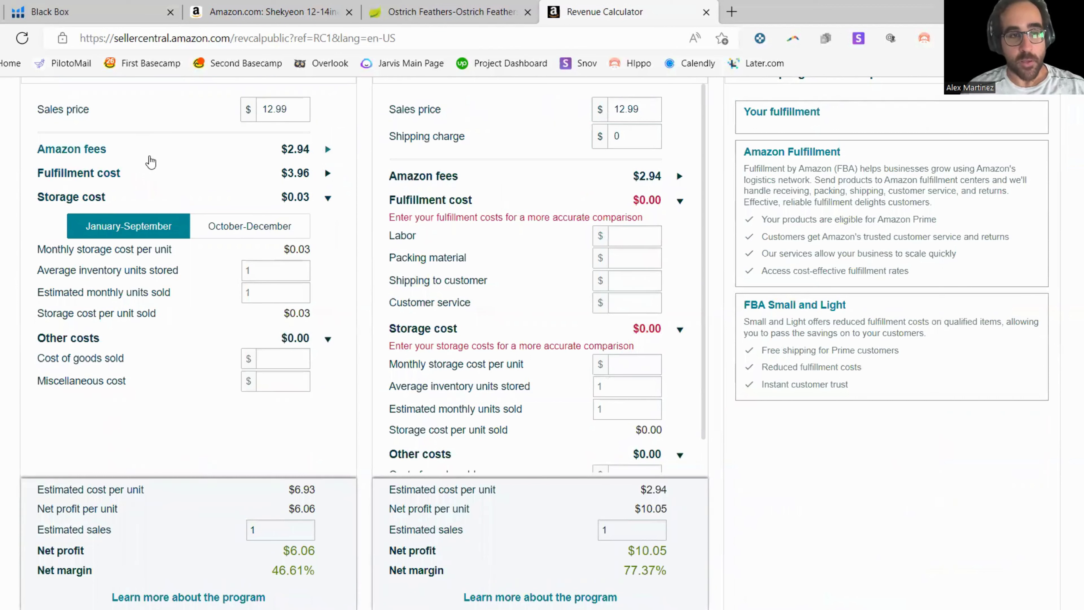
left_click(328, 149)
left_click(327, 149)
left_click(327, 150)
left_click(328, 175)
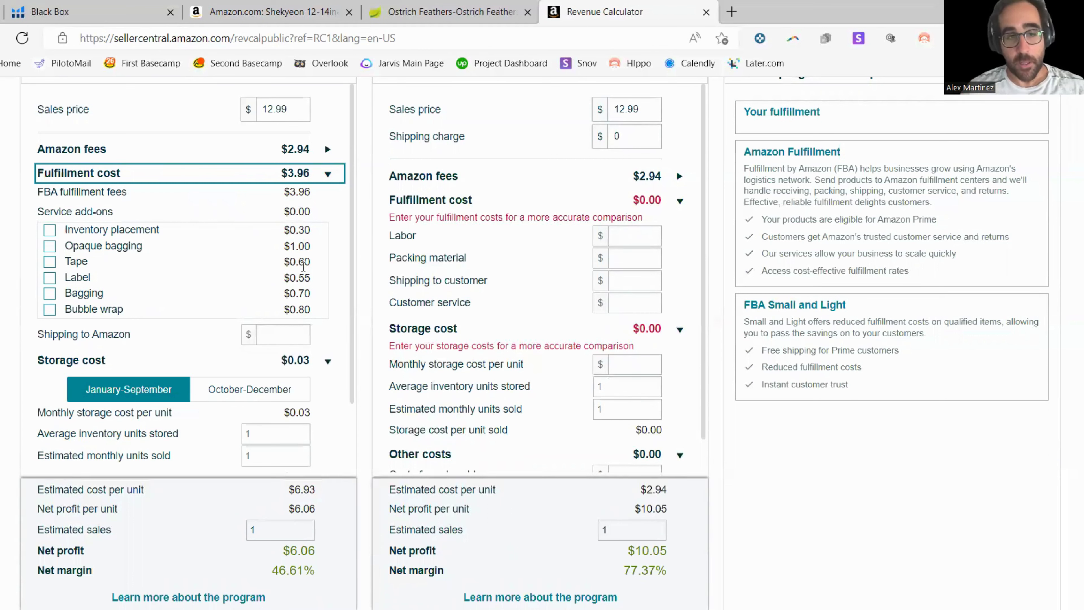
left_click(289, 341)
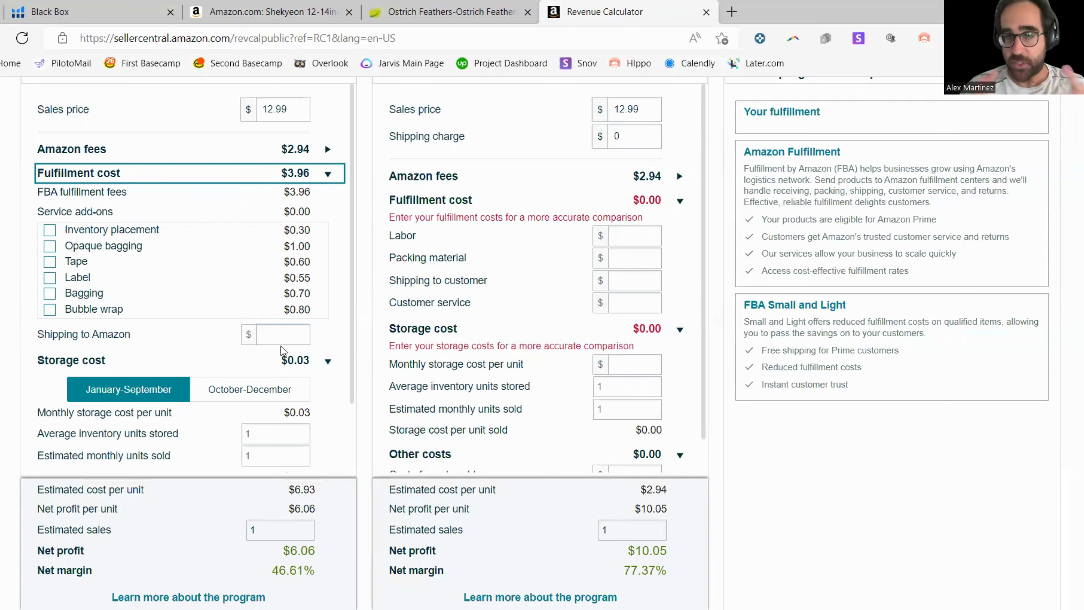
scroll(267, 346, "up", 5)
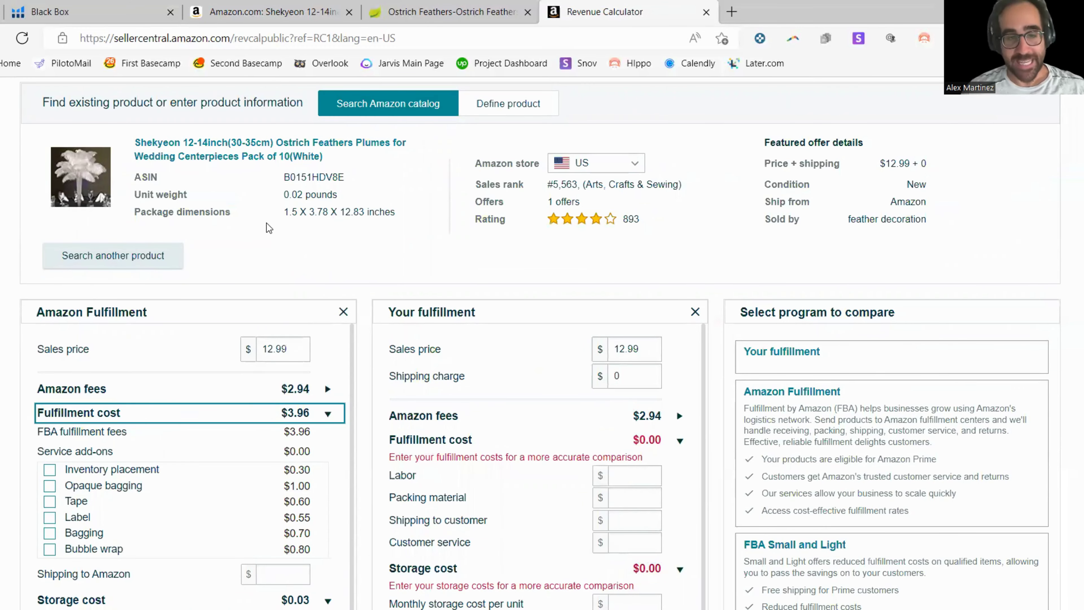
- Set the Shipping to Amazon cost to $1 under Amazon Fulfillment and collapse the fulfillment cost breakdown
scroll(267, 223, "down", 5)
left_click(291, 297)
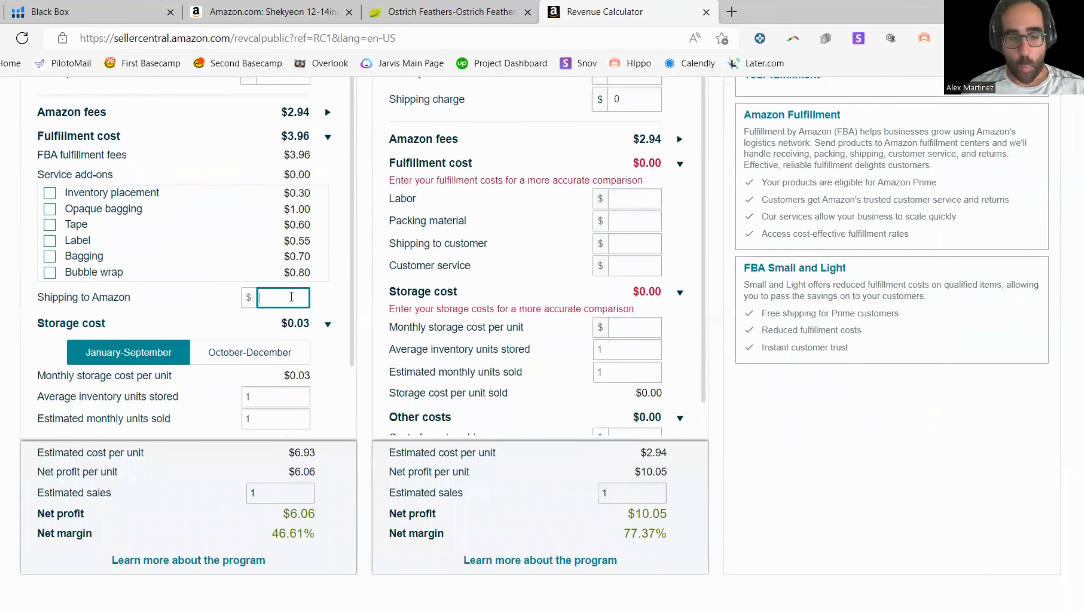
type("1")
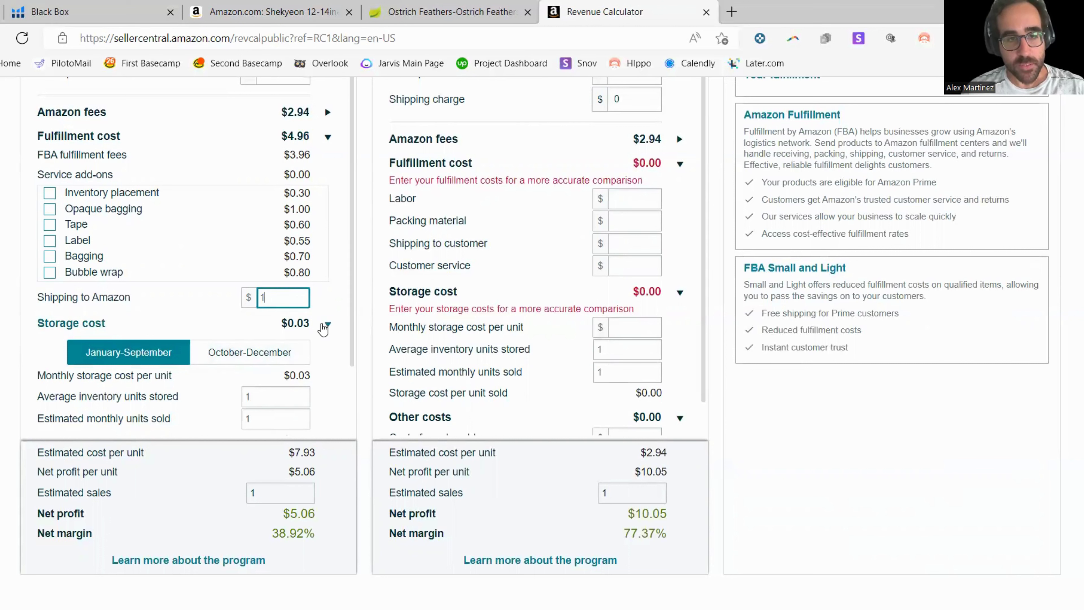
left_click(328, 137)
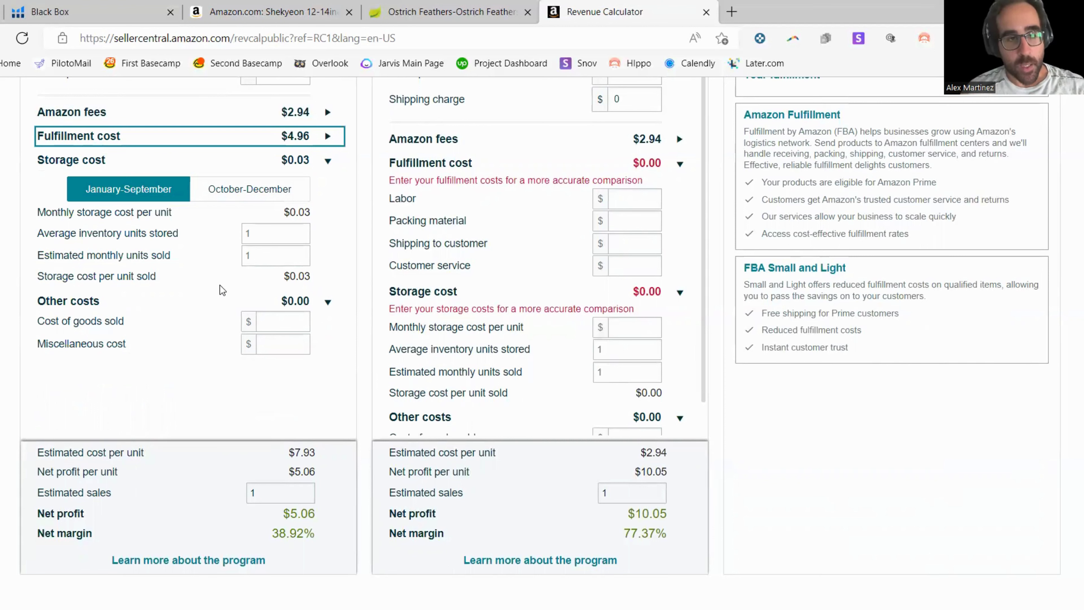
- Set the cost of goods sold to $0.1 under Amazon Fulfillment and check the net profit and net margin
left_click(270, 321)
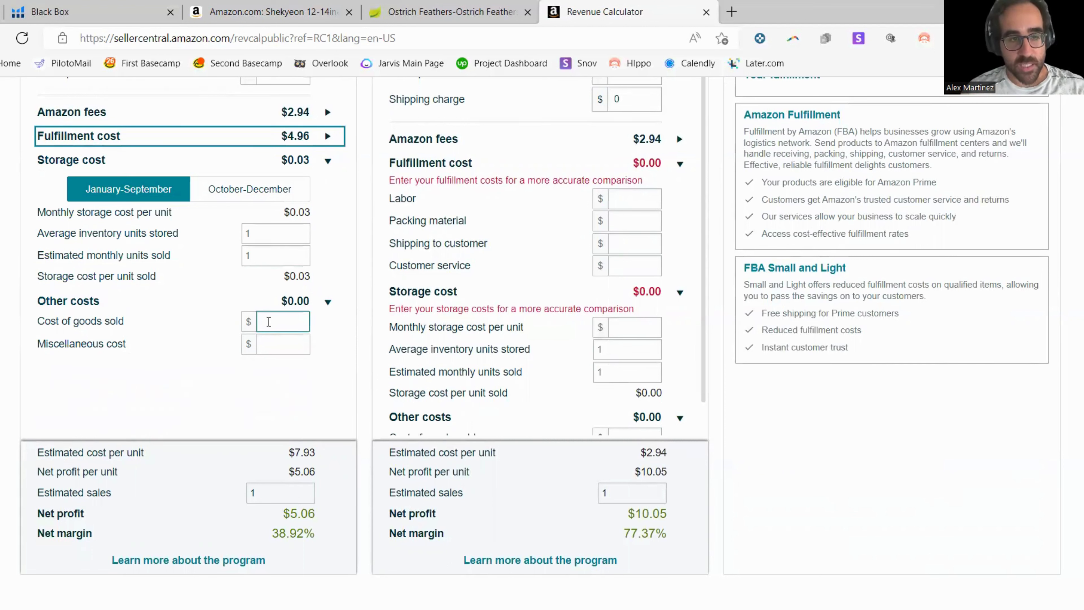
left_click(269, 323)
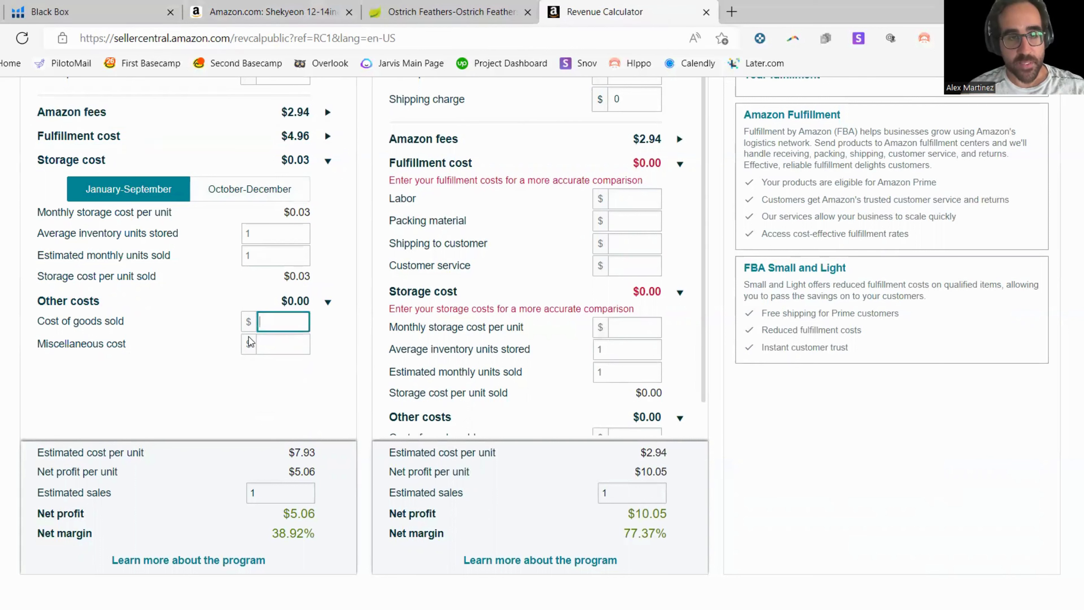
type("0.1")
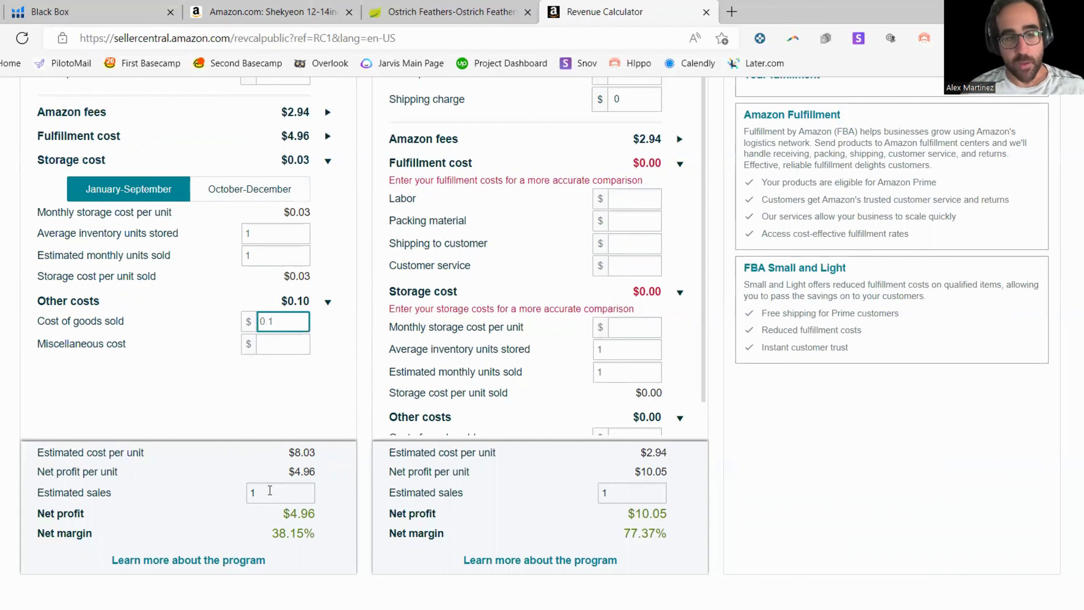
left_click_drag(290, 514, 315, 535)
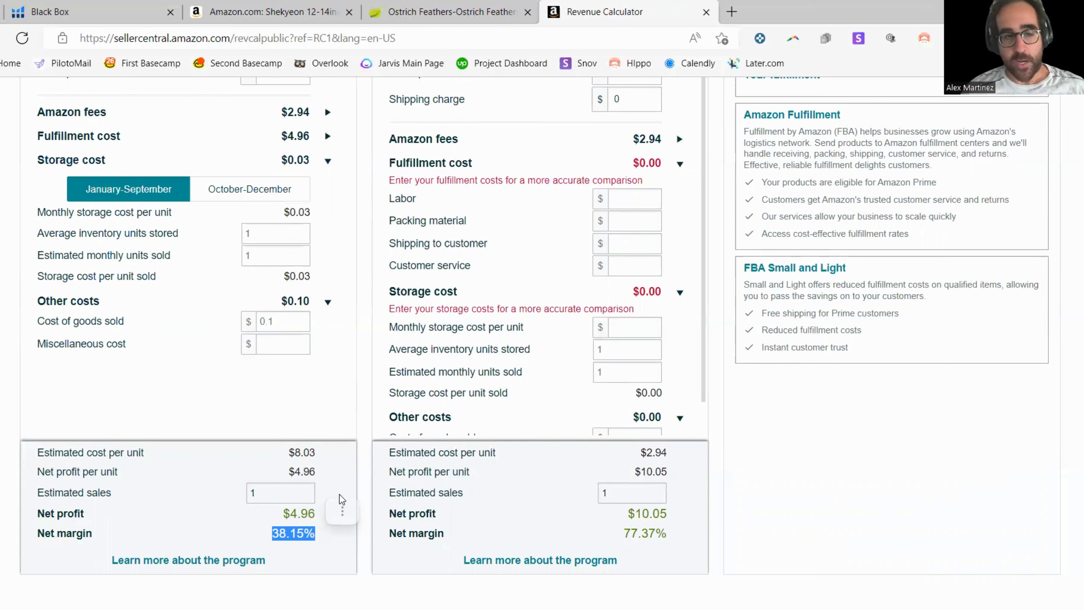
left_click(341, 511)
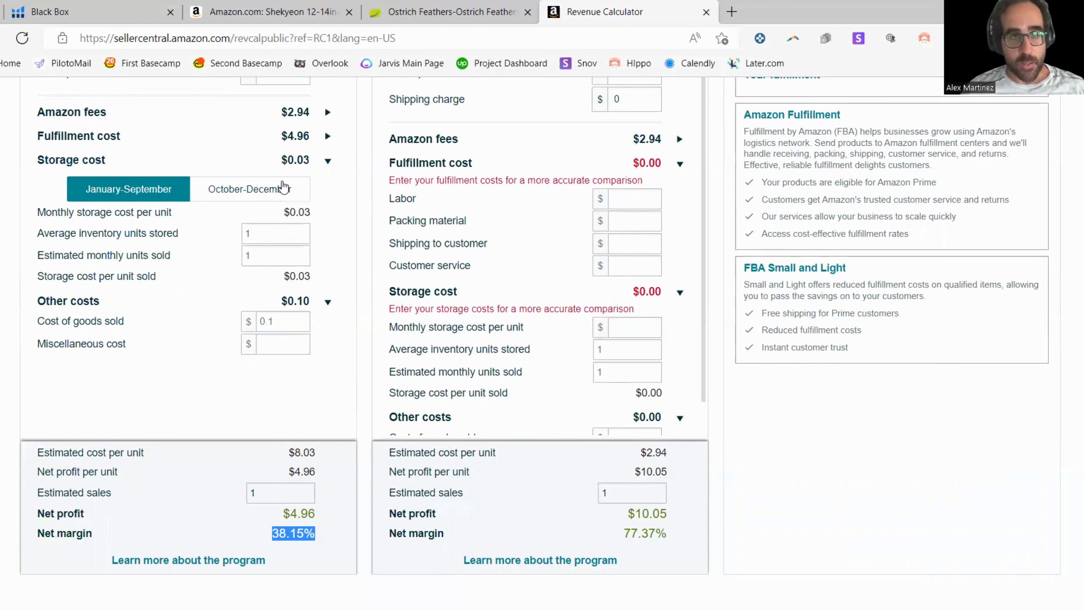
- Return to the Shekyeon ostrich feathers listing on Amazon and review its color options
left_click(273, 11)
scroll(484, 281, "down", 4)
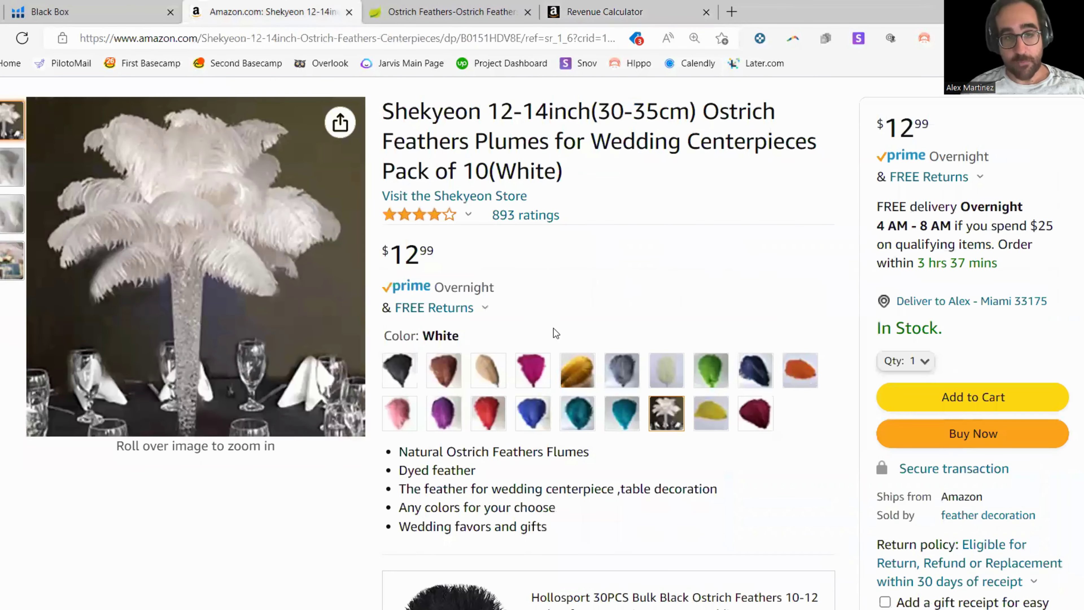
scroll(560, 335, "down", 1)
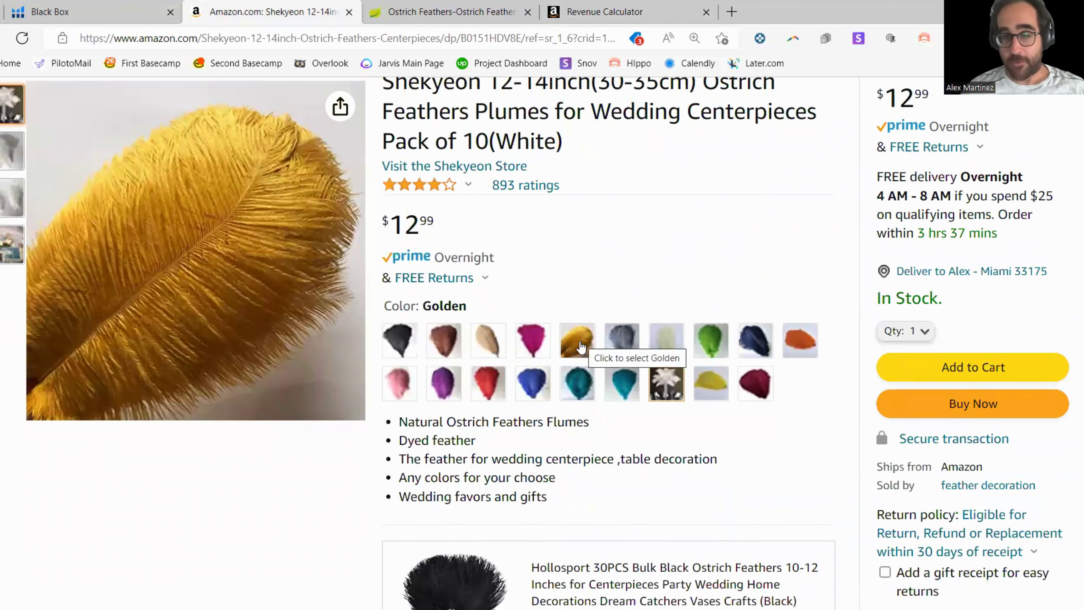